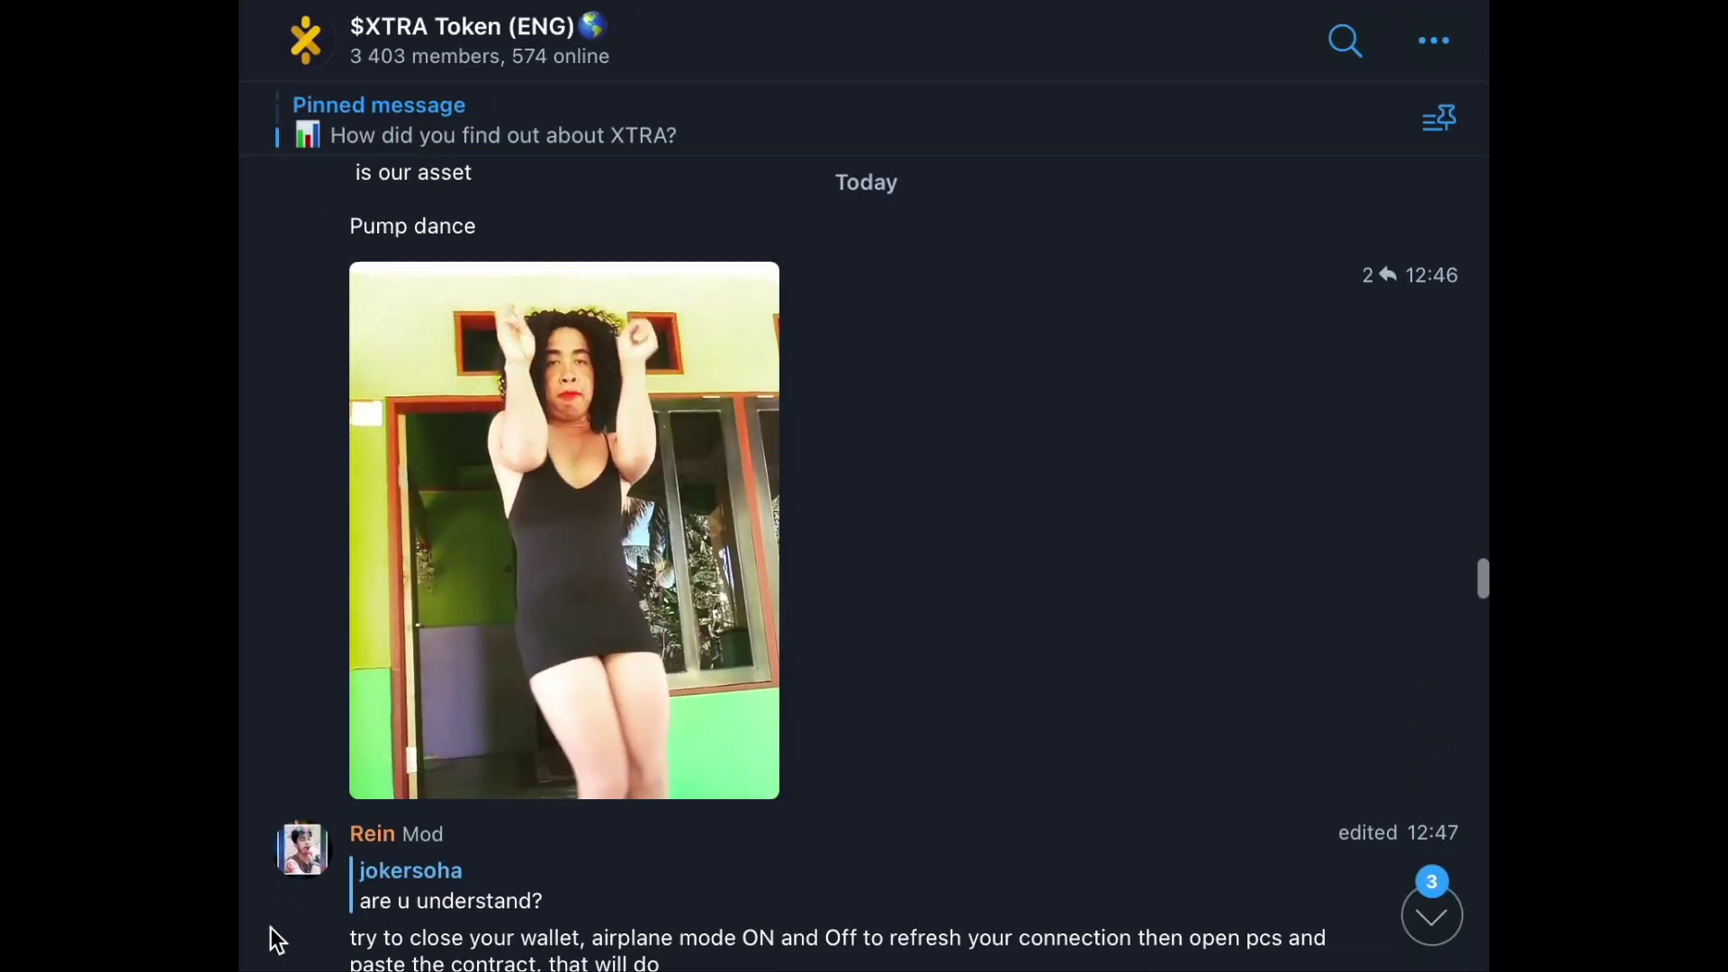
pyautogui.scroll(-3, 270, 928)
pyautogui.scroll(-3, 270, 928)
pyautogui.scroll(-3, 270, 926)
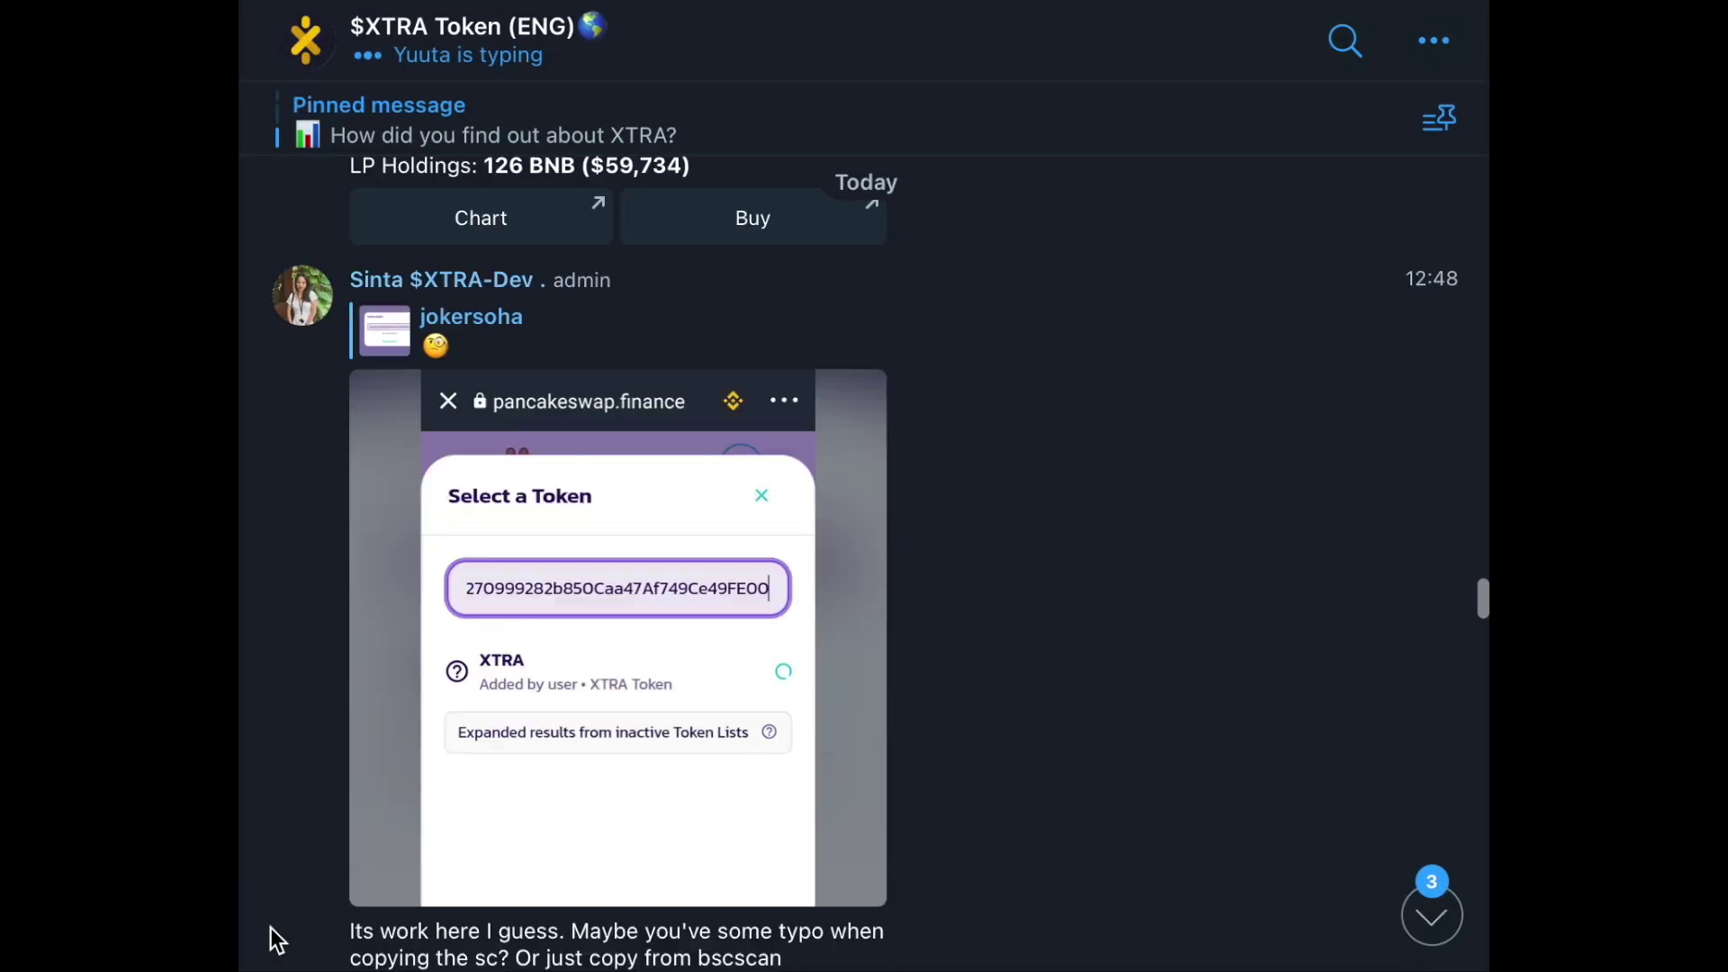
pyautogui.scroll(-3, 270, 928)
pyautogui.scroll(-3, 270, 927)
pyautogui.scroll(-1, 270, 928)
pyautogui.scroll(-1, 271, 924)
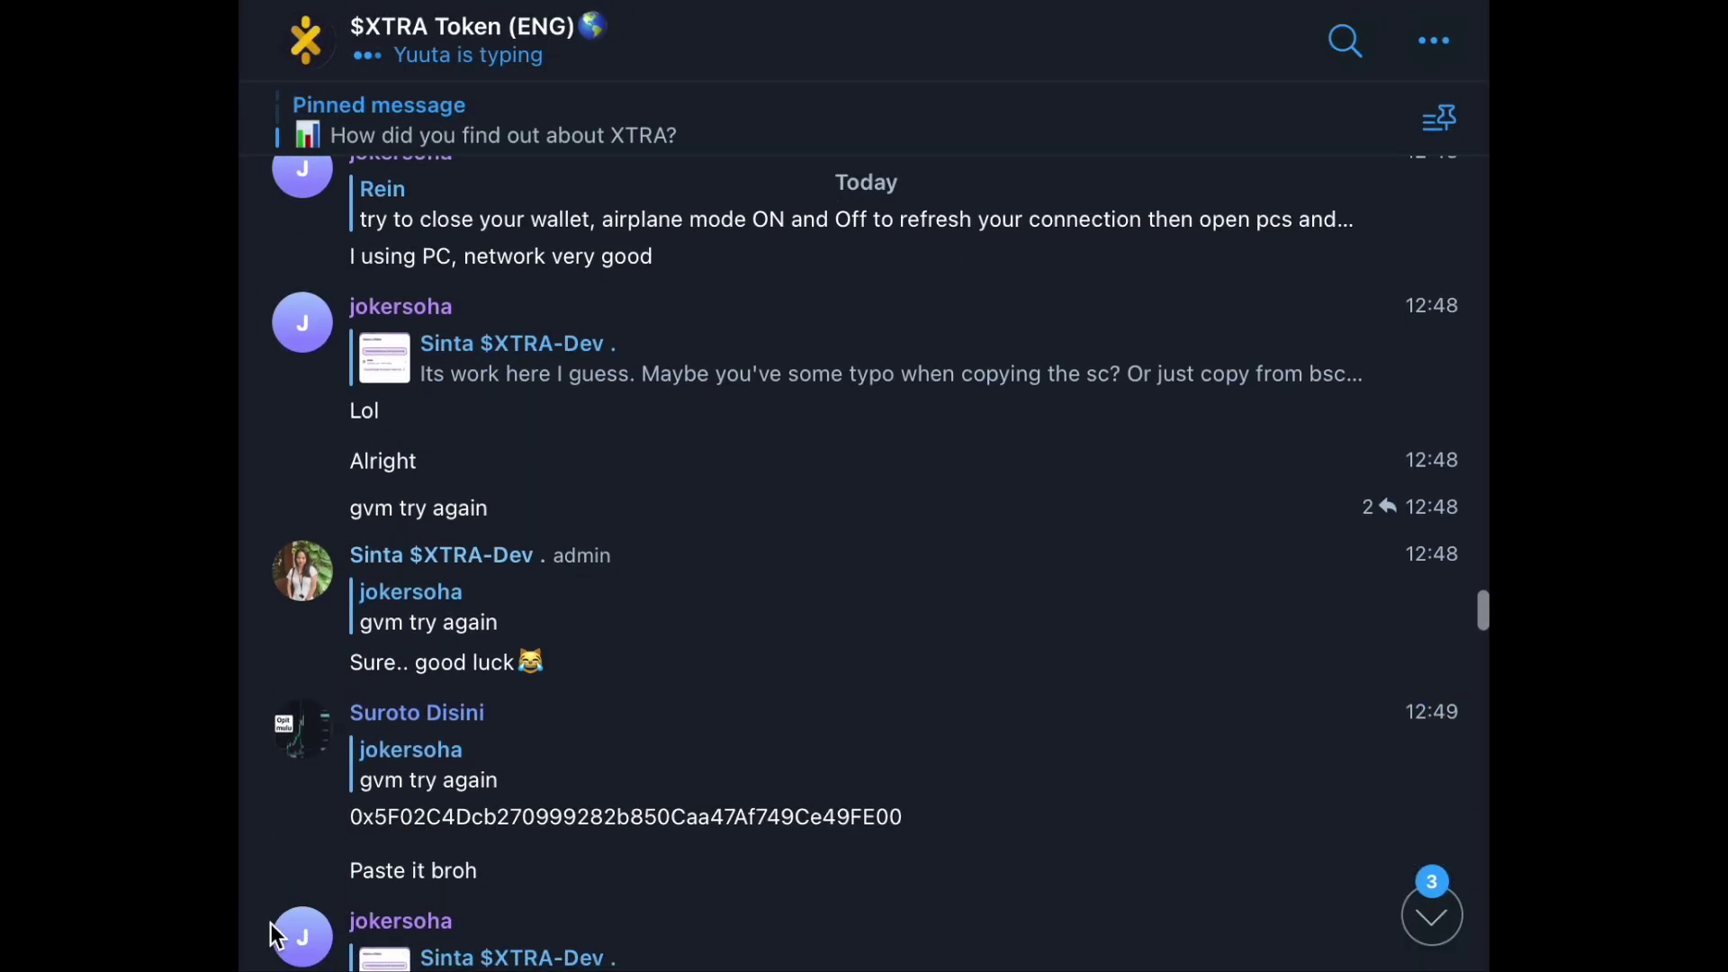
pyautogui.scroll(-5, 272, 923)
pyautogui.scroll(-4, 270, 923)
pyautogui.scroll(-4, 270, 924)
pyautogui.scroll(-6, 271, 924)
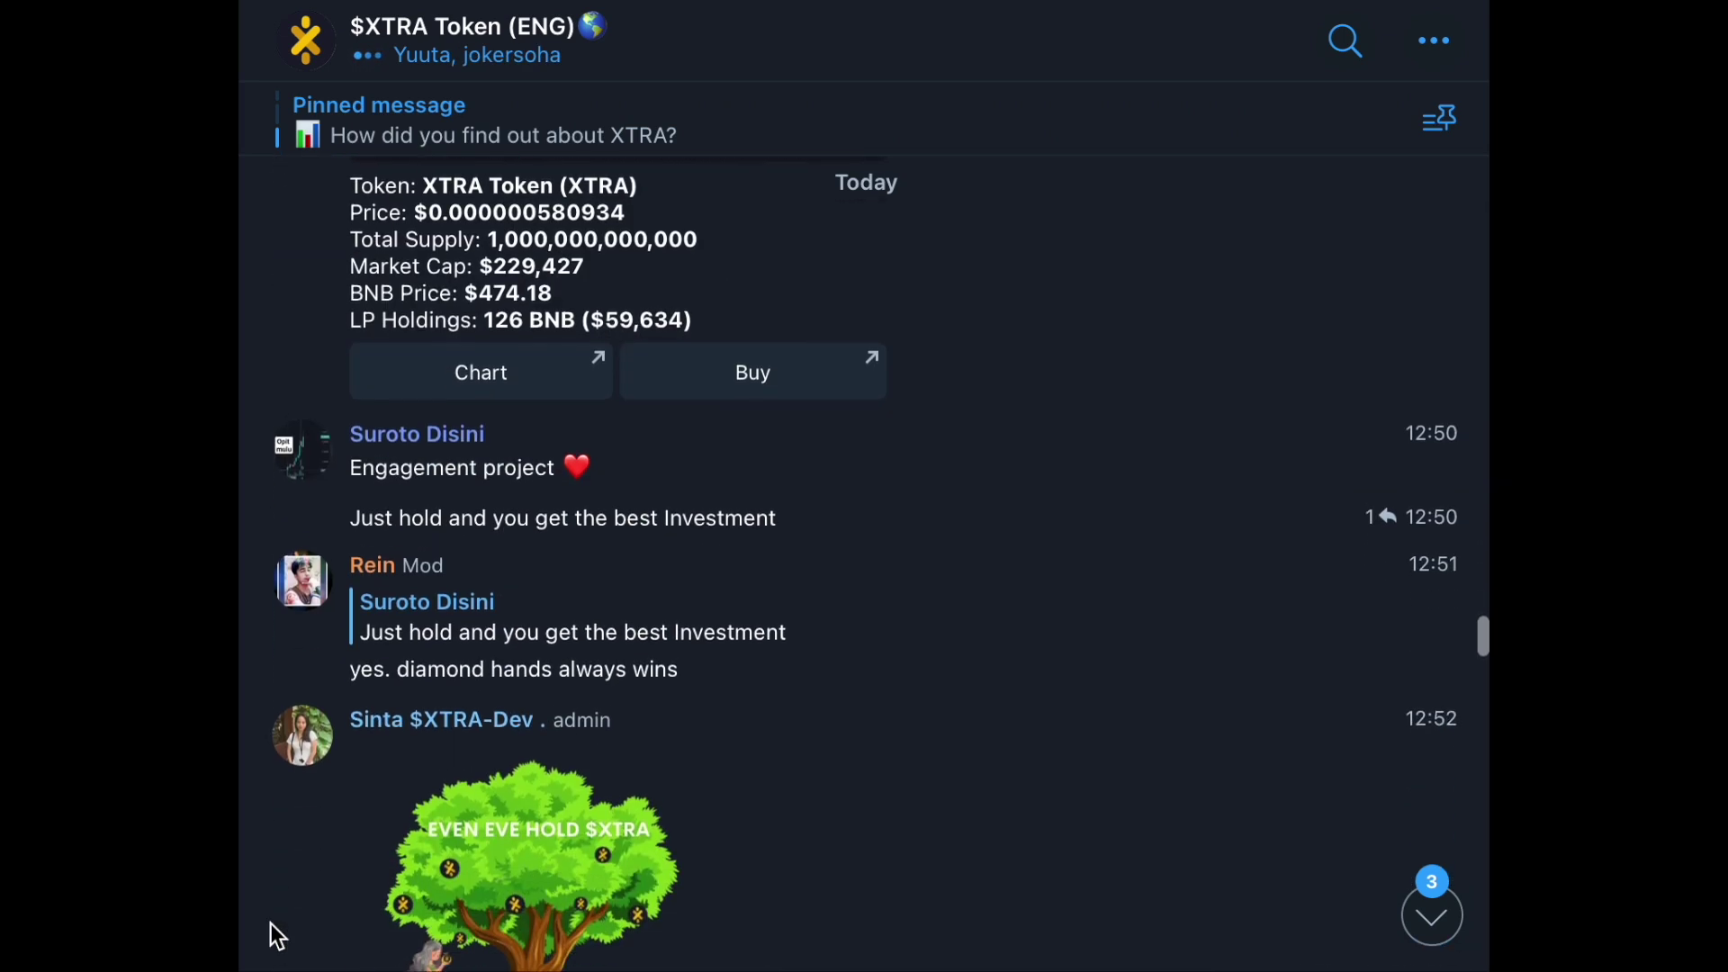
pyautogui.scroll(-1, 271, 924)
pyautogui.scroll(-4, 270, 924)
pyautogui.scroll(-3, 270, 924)
pyautogui.scroll(-1, 270, 922)
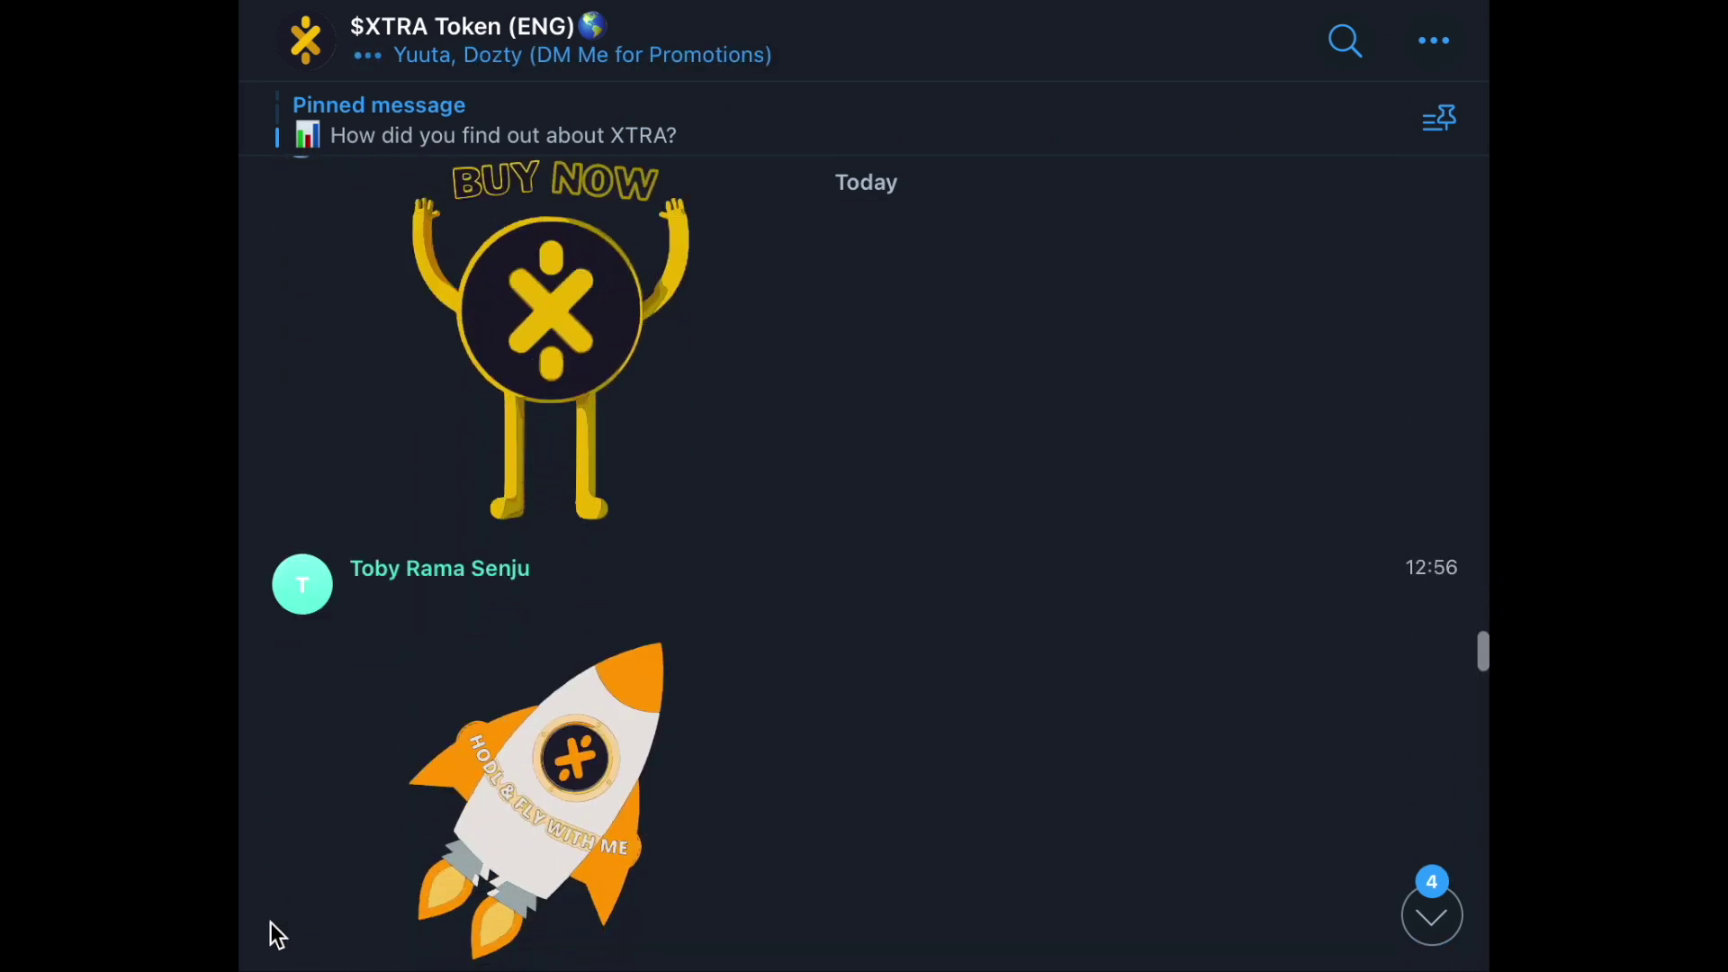
pyautogui.scroll(-3, 270, 923)
pyautogui.scroll(-4, 271, 922)
pyautogui.scroll(-2, 270, 921)
pyautogui.scroll(-2, 270, 922)
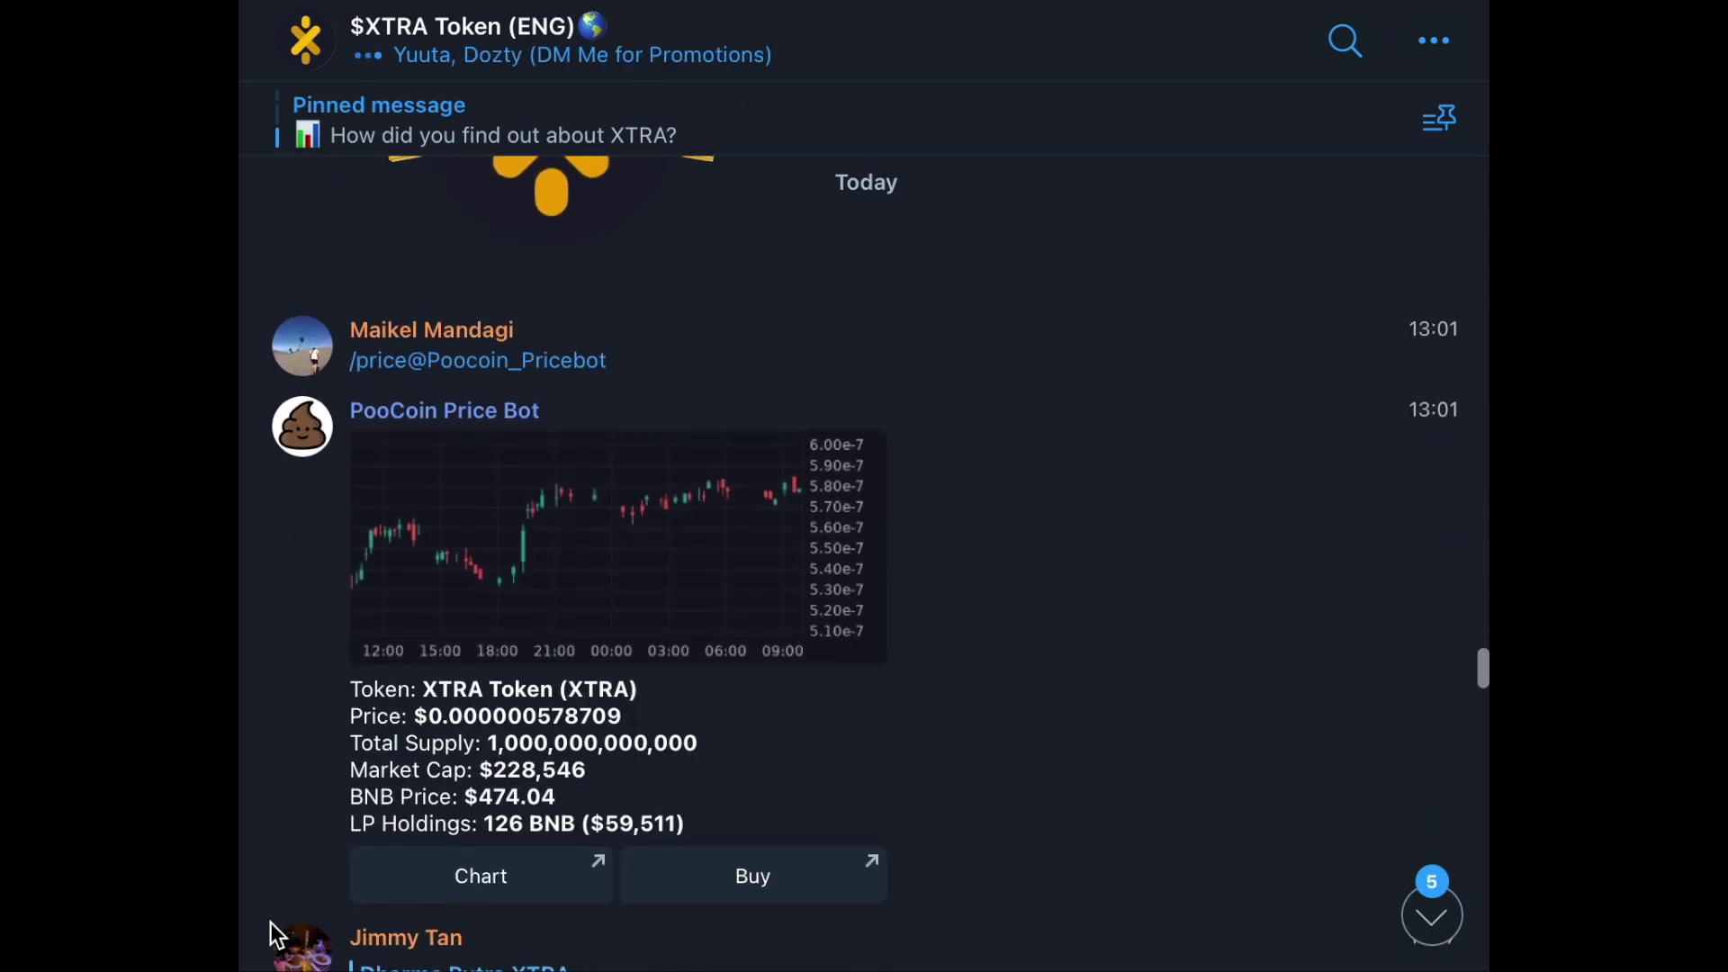
pyautogui.scroll(-4, 270, 922)
pyautogui.scroll(-3, 270, 922)
pyautogui.scroll(-1, 271, 922)
pyautogui.scroll(-6, 270, 922)
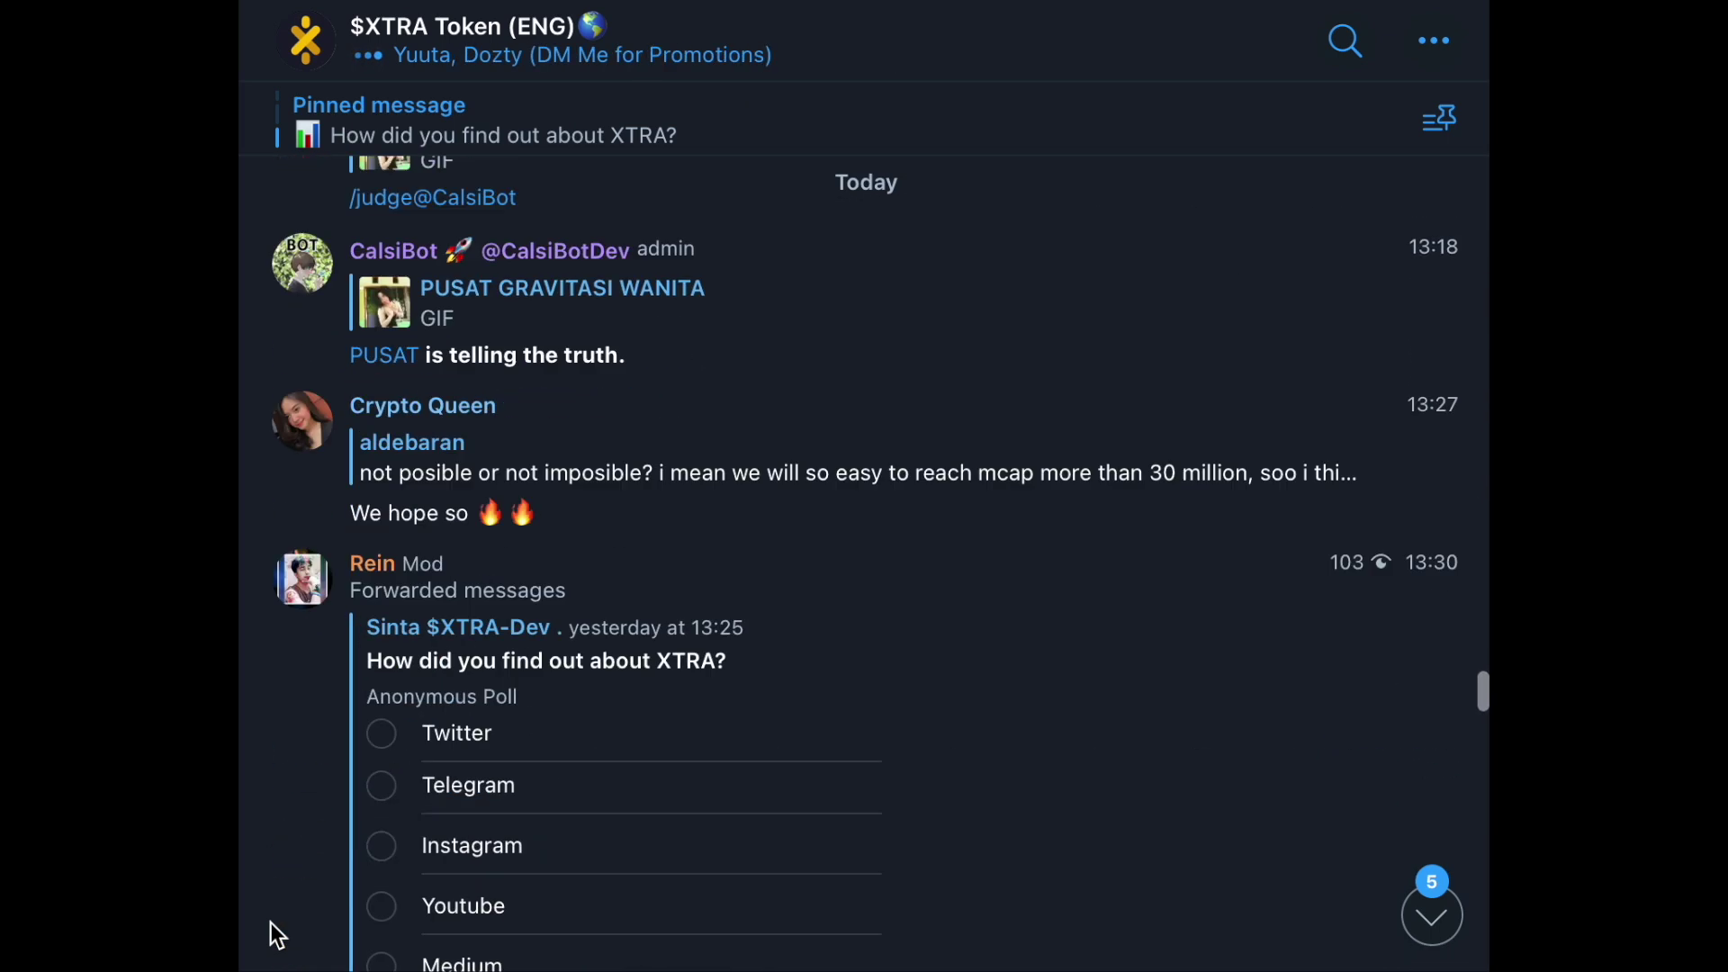
pyautogui.scroll(-3, 270, 921)
pyautogui.scroll(-3, 269, 921)
pyautogui.scroll(-4, 270, 923)
pyautogui.scroll(-3, 270, 922)
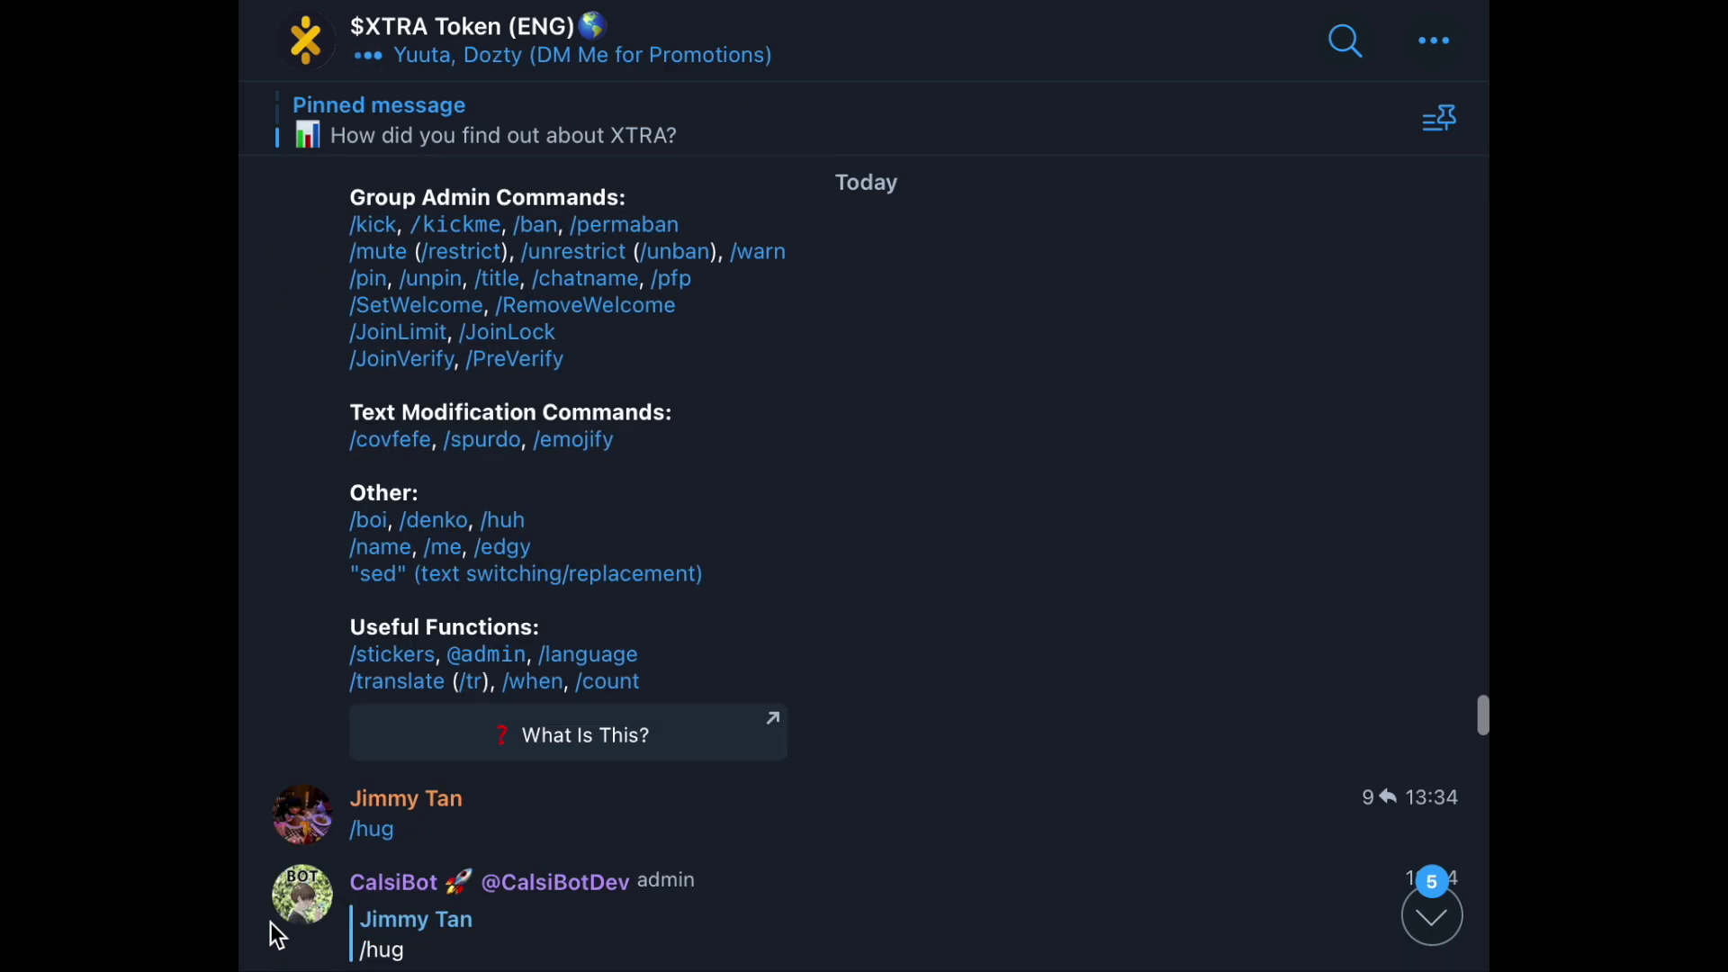
pyautogui.scroll(-2, 270, 922)
pyautogui.scroll(-4, 271, 922)
pyautogui.scroll(-2, 271, 922)
pyautogui.scroll(-1, 270, 921)
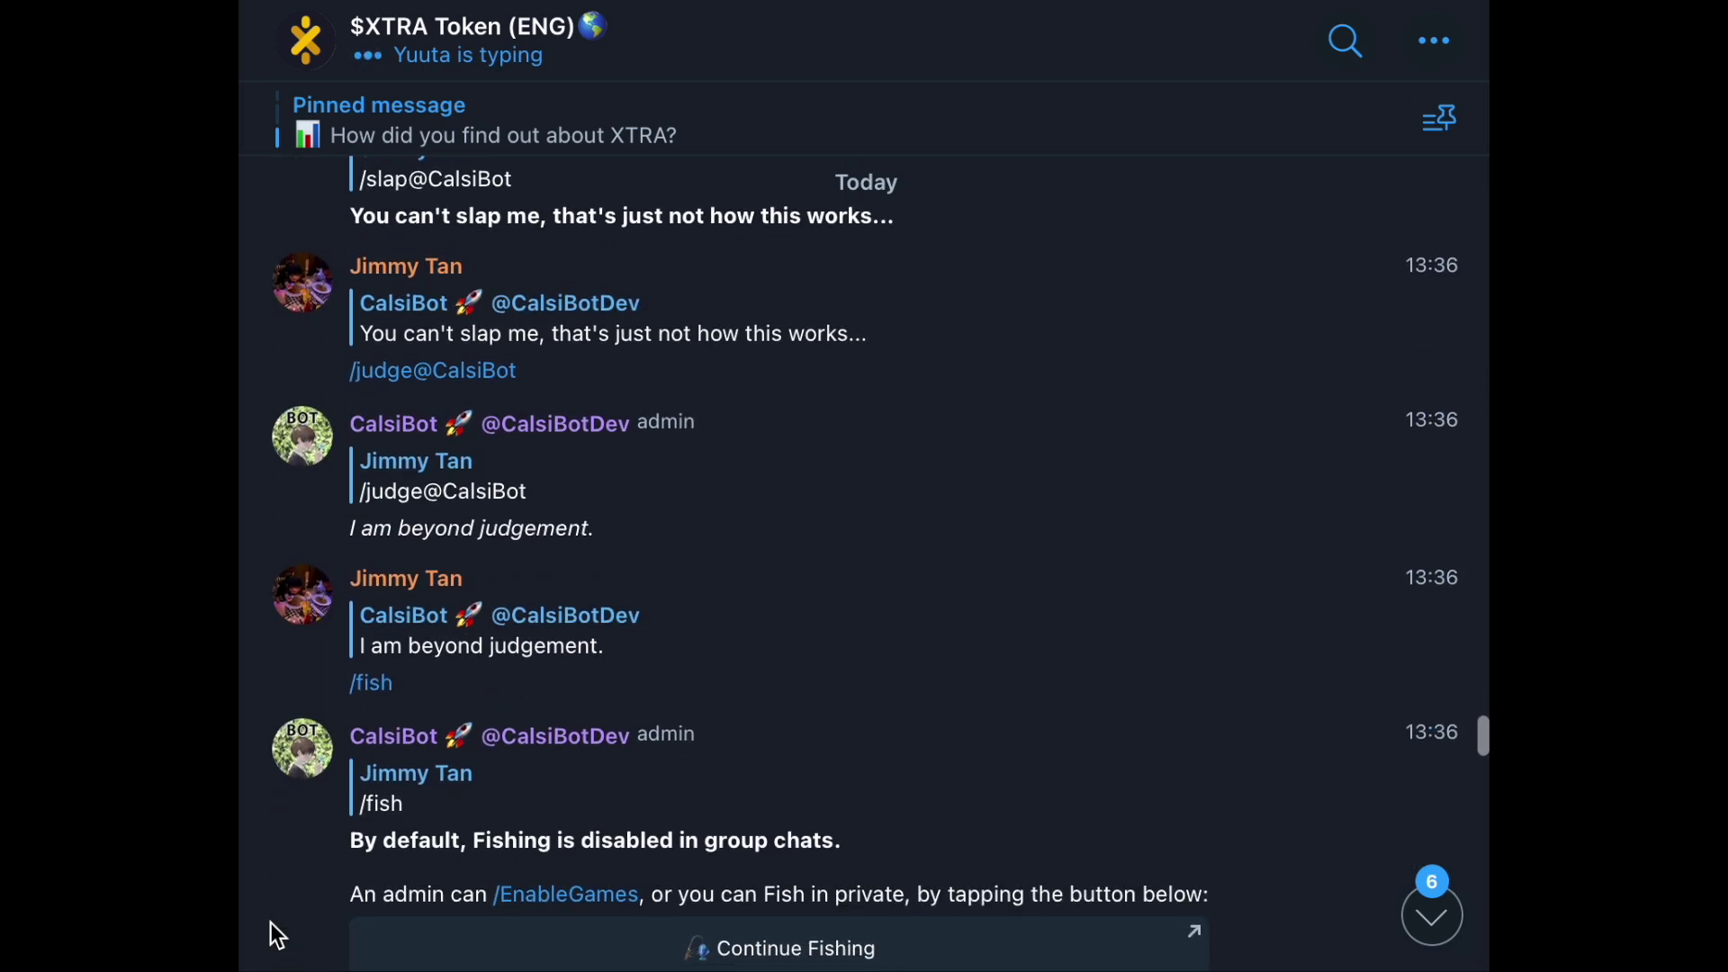
pyautogui.scroll(-3, 271, 922)
pyautogui.scroll(-3, 270, 922)
pyautogui.scroll(-2, 270, 922)
pyautogui.scroll(-4, 270, 922)
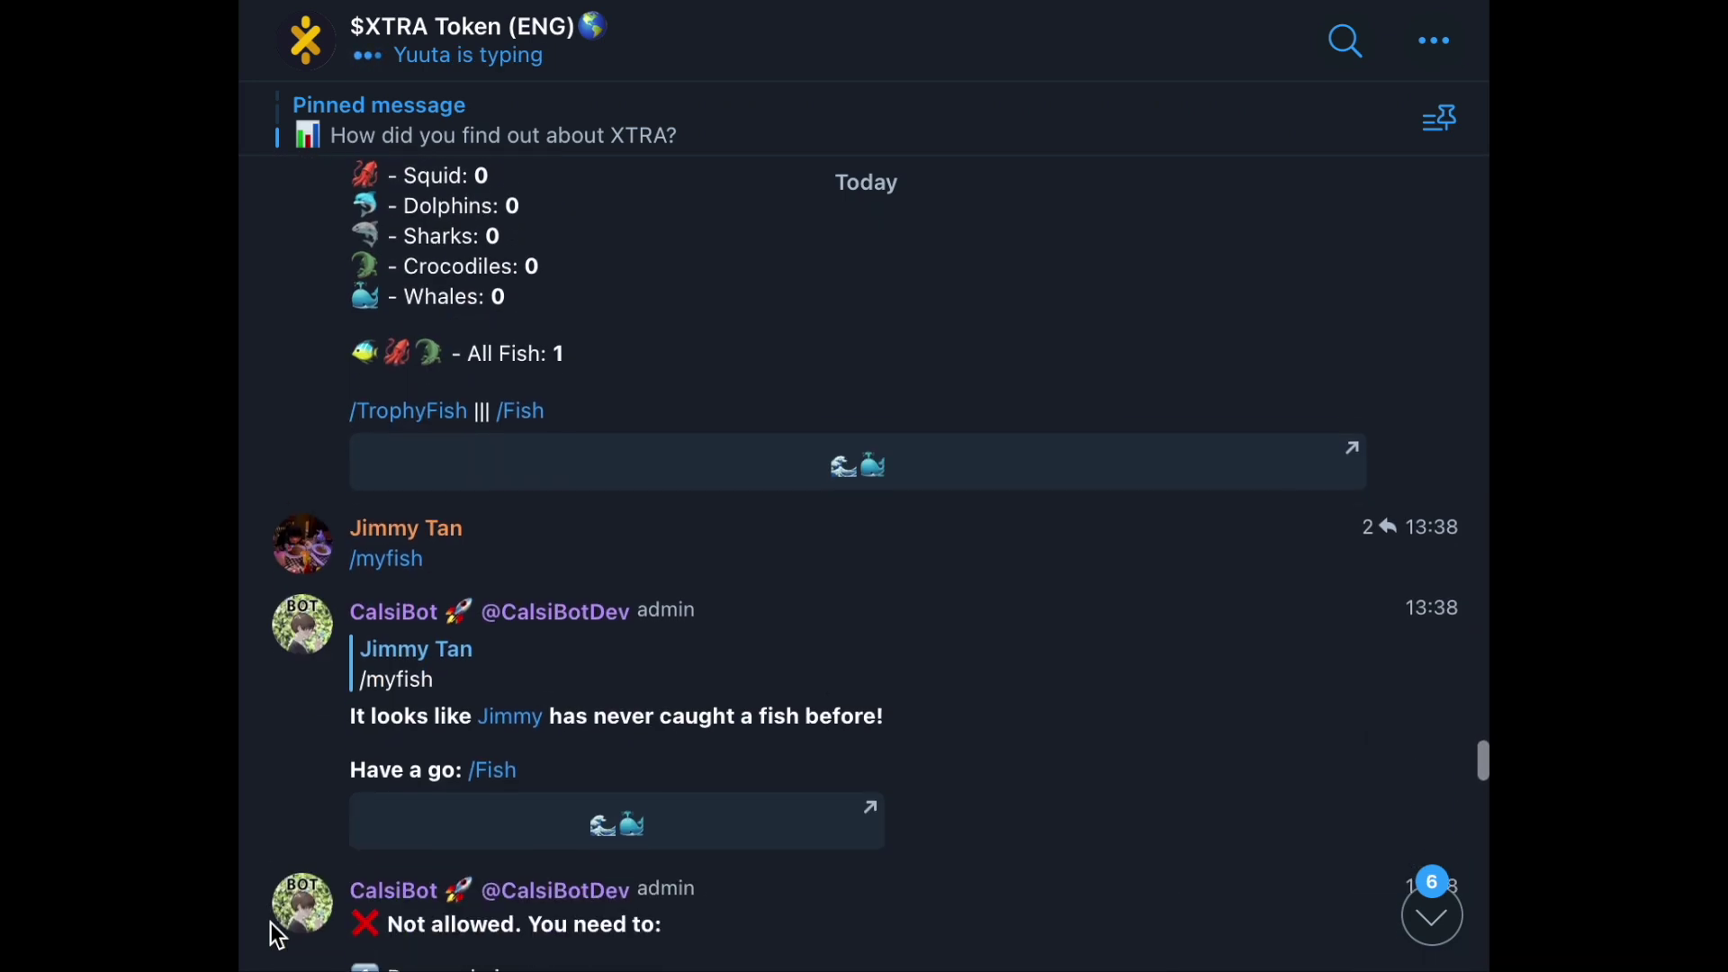
pyautogui.scroll(-3, 270, 922)
pyautogui.scroll(-3, 270, 931)
pyautogui.scroll(-4, 270, 932)
pyautogui.scroll(-3, 270, 931)
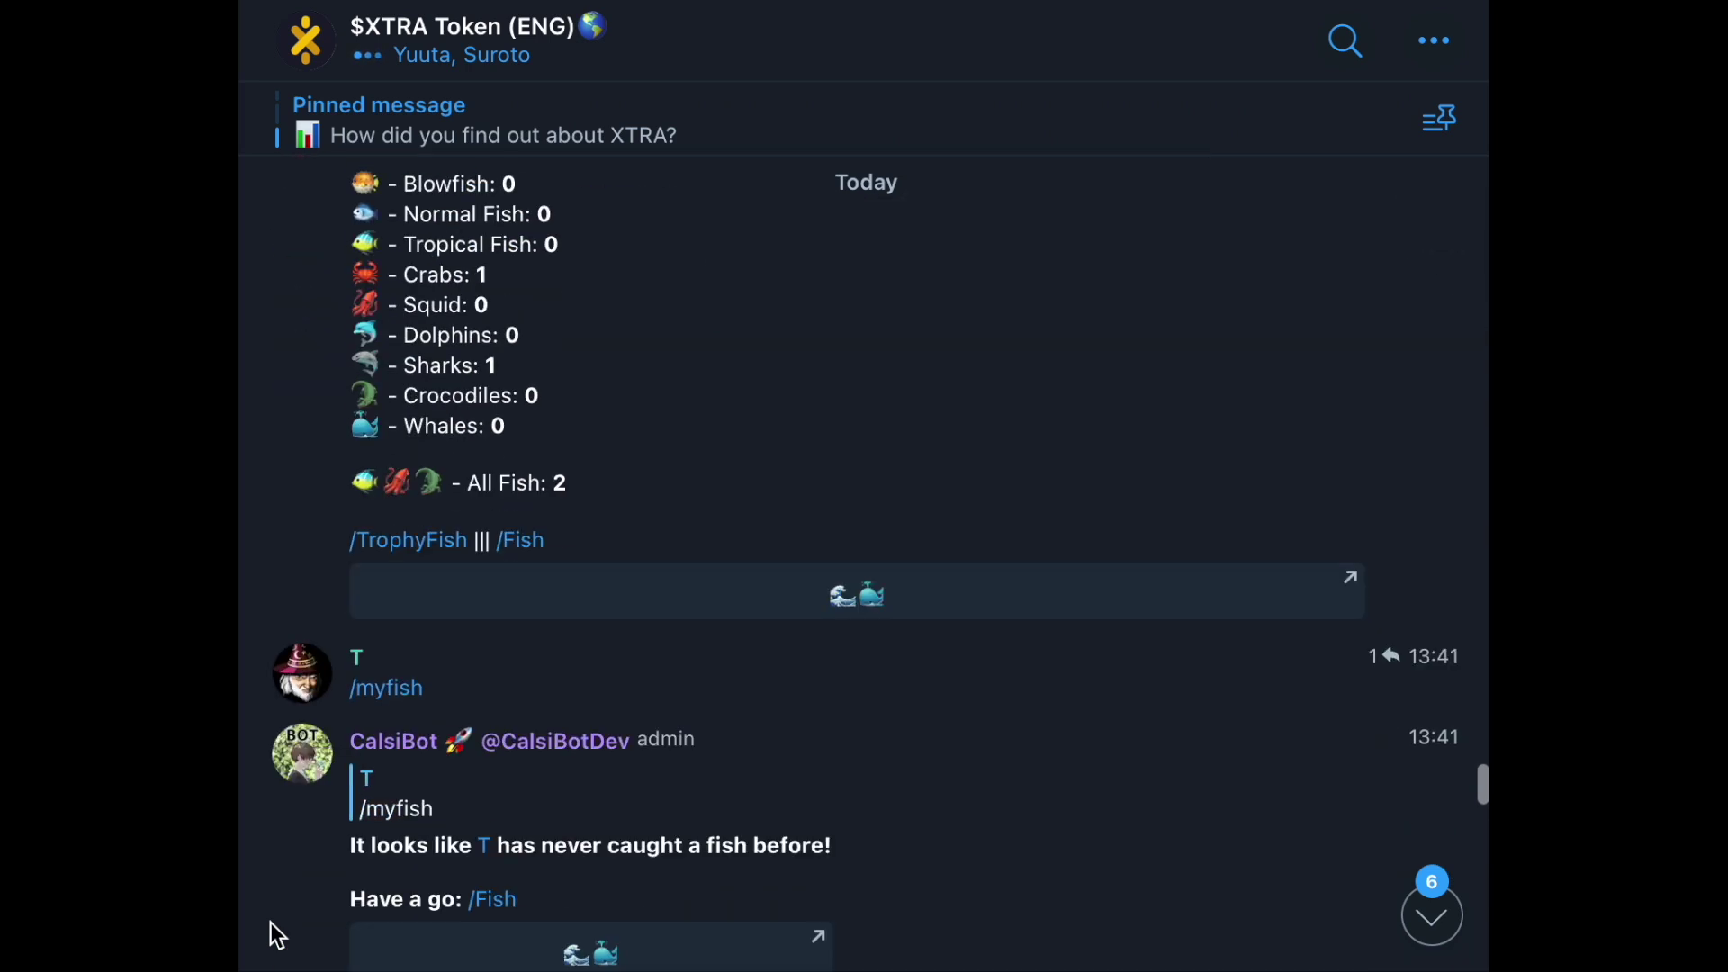
pyautogui.scroll(-2, 270, 932)
pyautogui.scroll(-2, 270, 932)
pyautogui.scroll(-4, 271, 932)
pyautogui.scroll(-3, 269, 932)
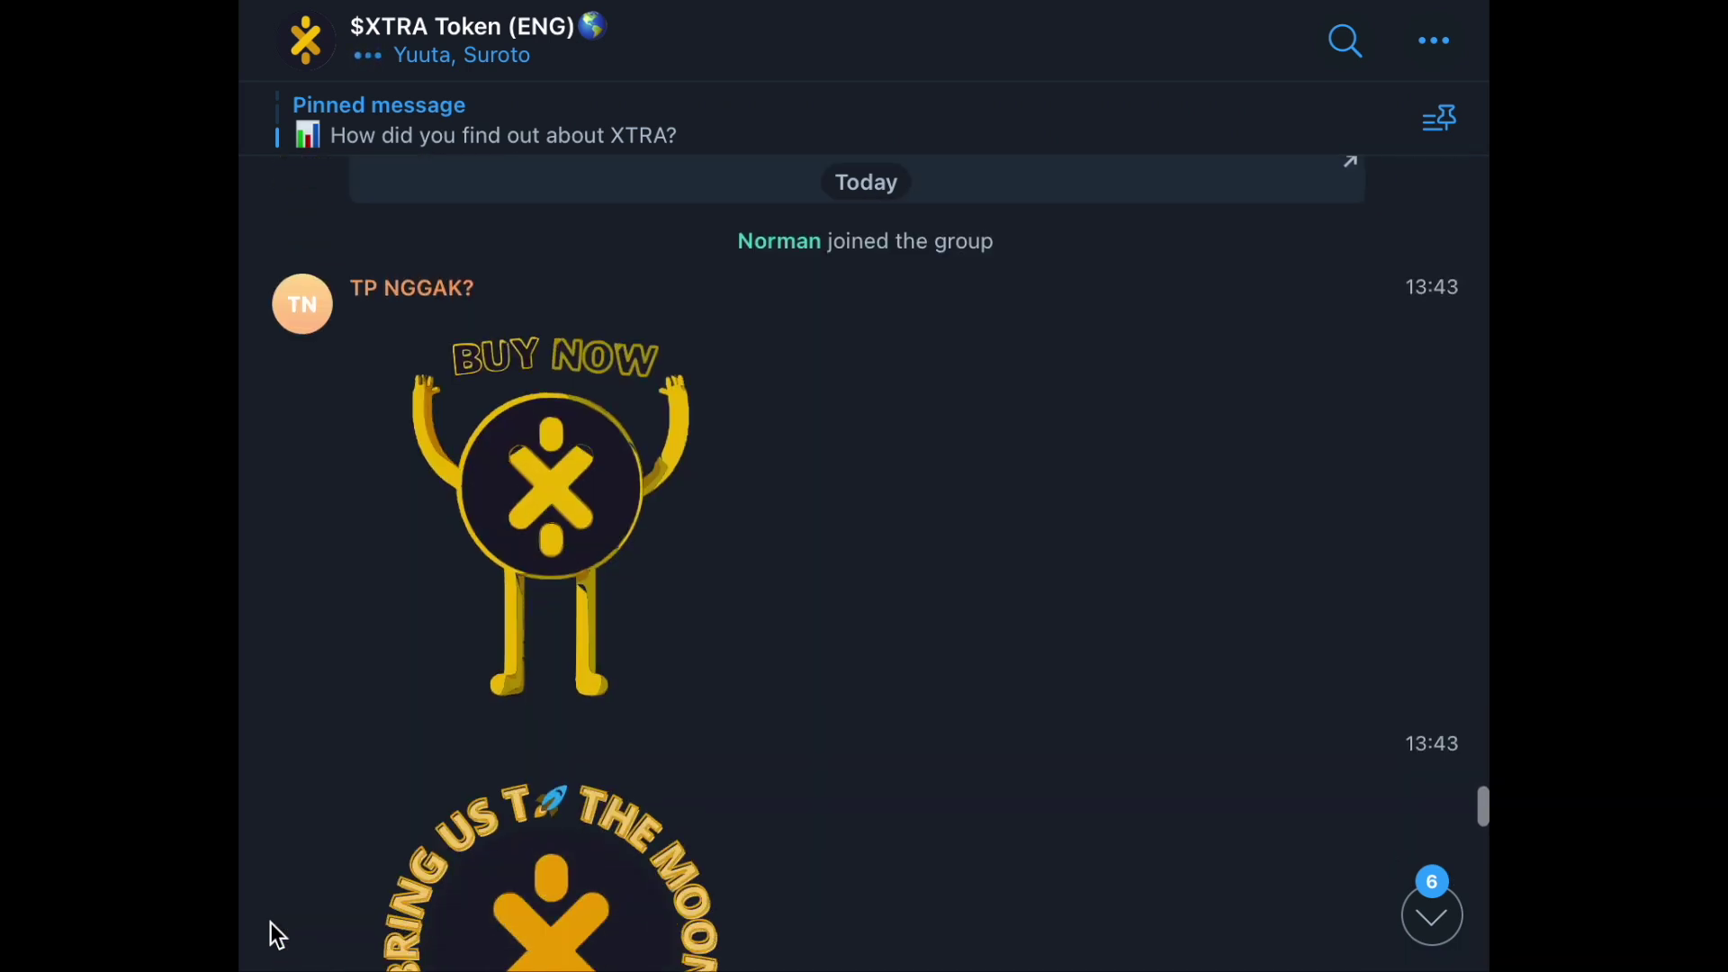
pyautogui.scroll(-2, 270, 931)
pyautogui.scroll(-4, 274, 931)
pyautogui.scroll(-3, 274, 932)
pyautogui.scroll(-2, 274, 932)
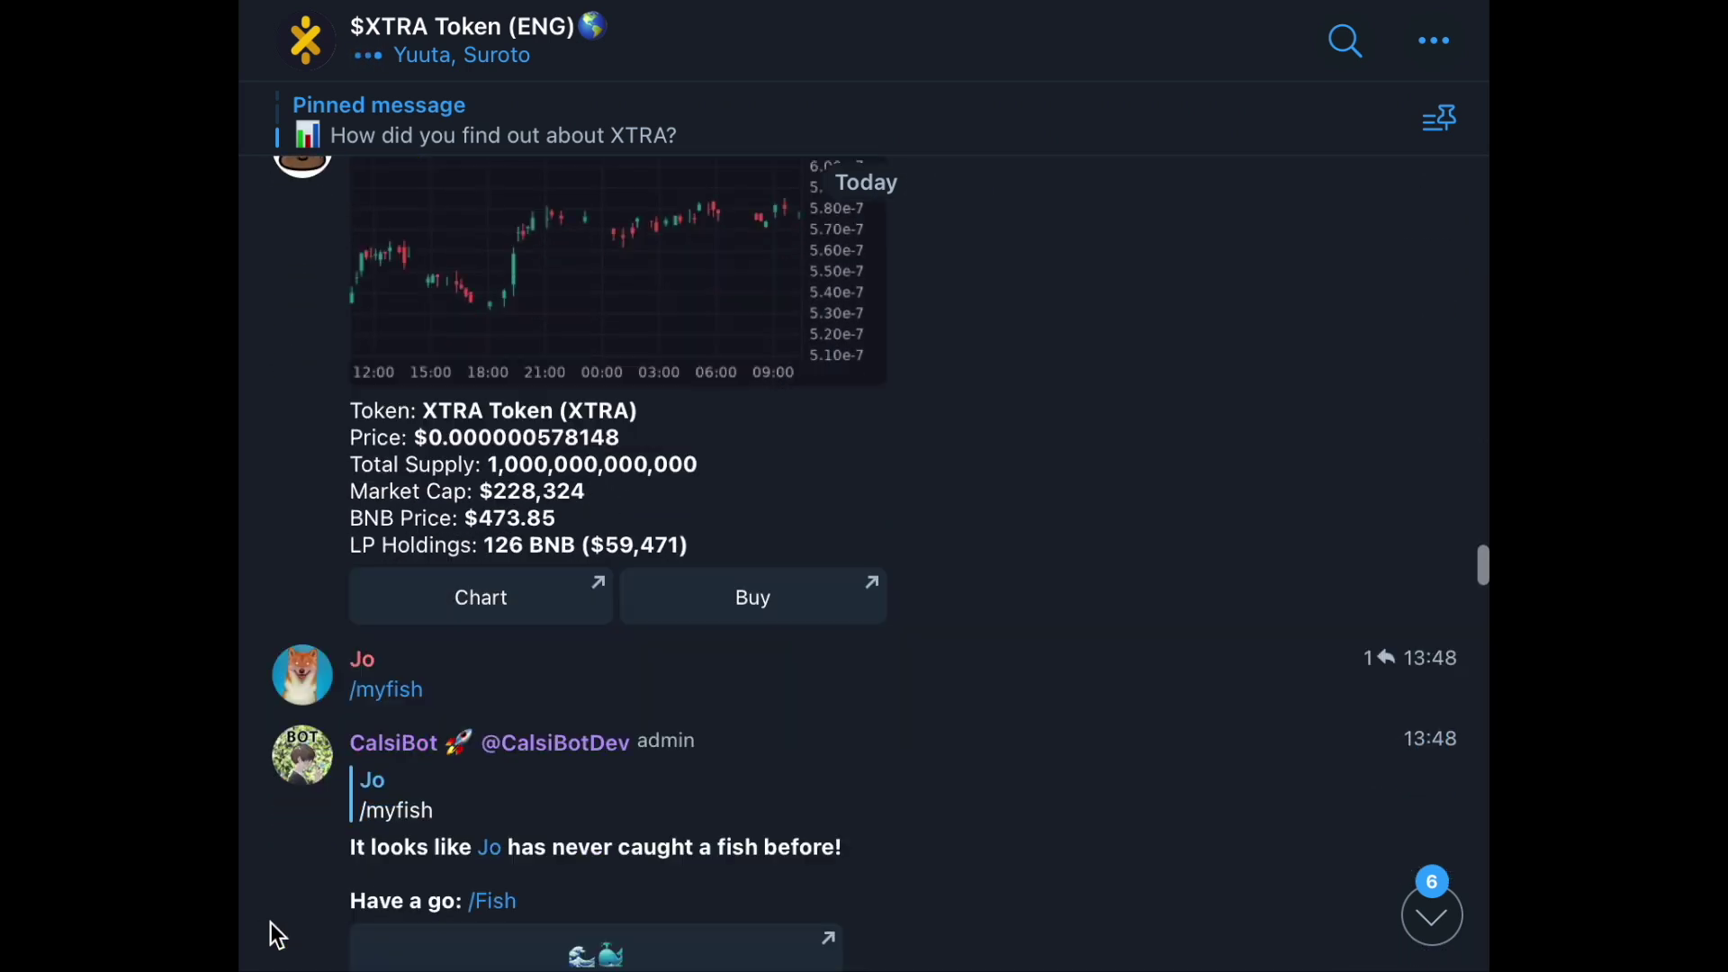
pyautogui.scroll(-2, 275, 932)
pyautogui.scroll(-3, 270, 923)
pyautogui.scroll(-3, 270, 921)
pyautogui.scroll(-3, 270, 922)
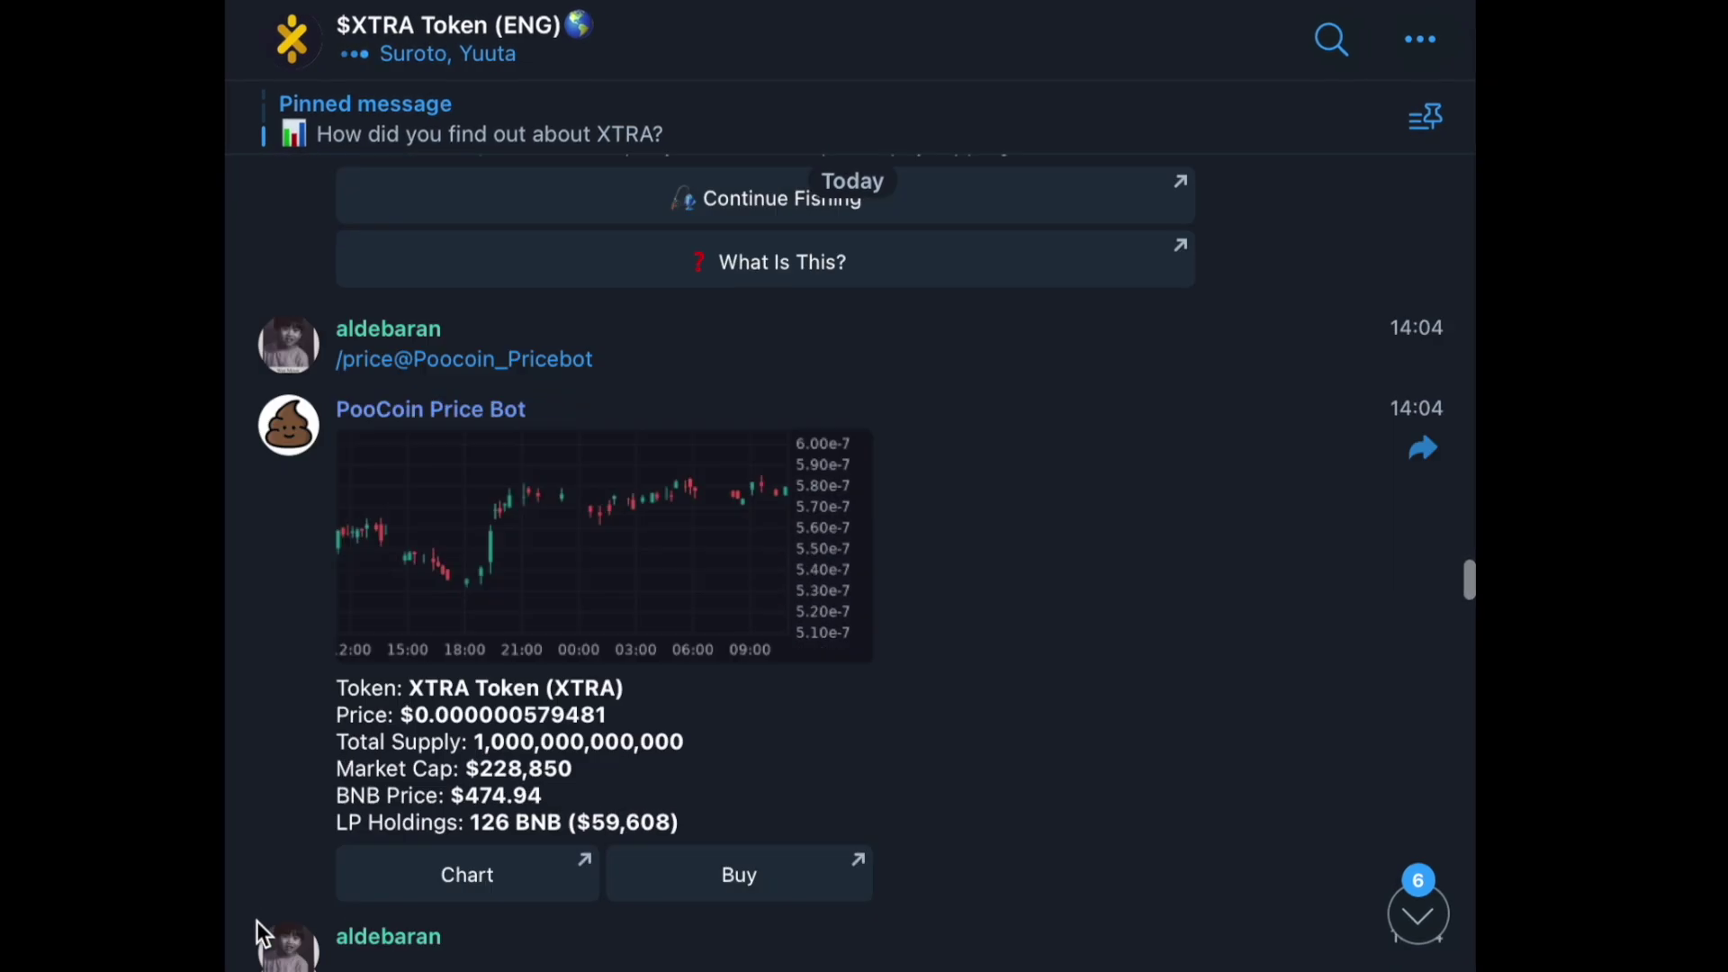